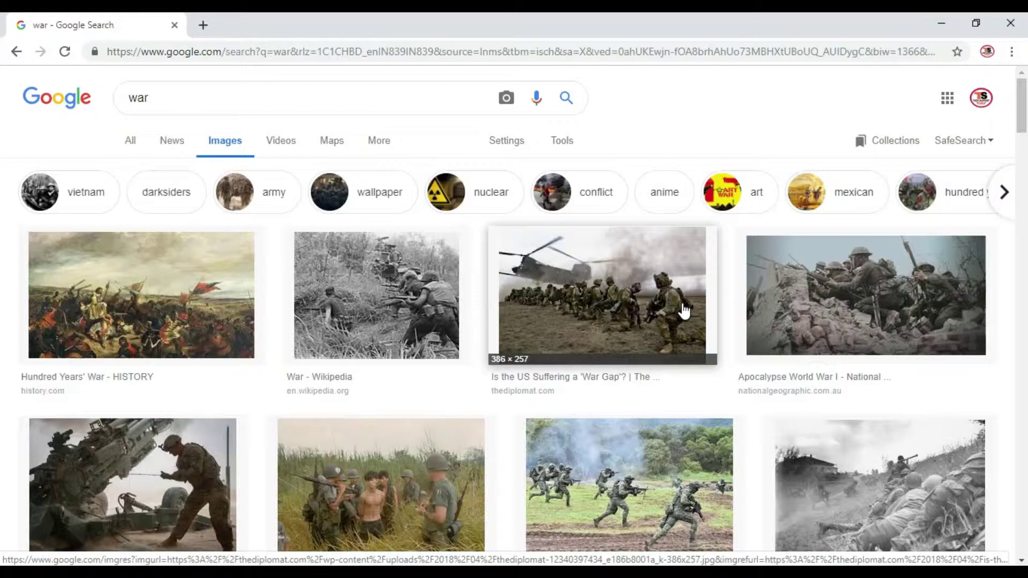
Filter the image results for "war" by usage rights to those labeled for reuse.
scroll(684, 311, down, 5)
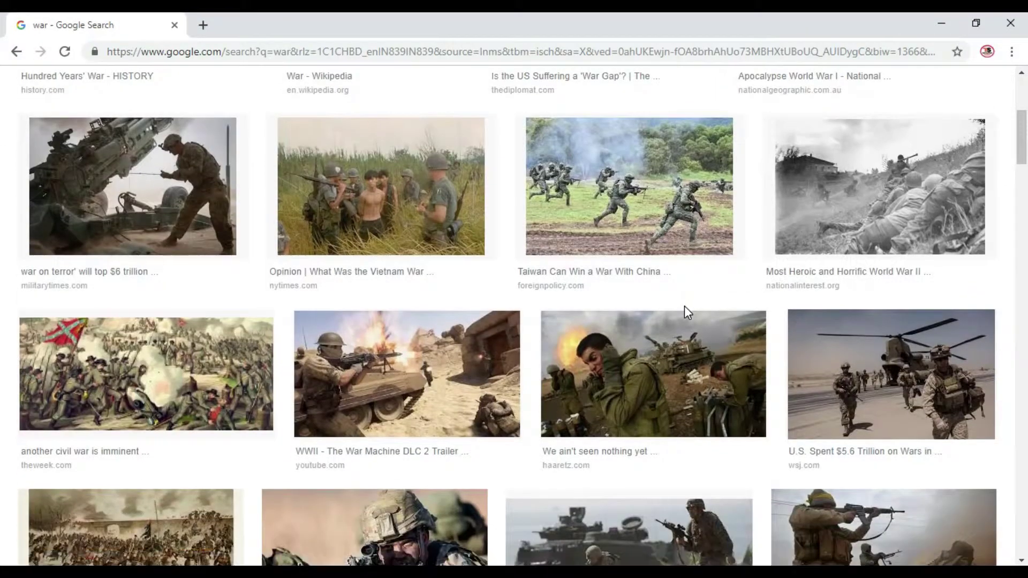
scroll(685, 311, down, 7)
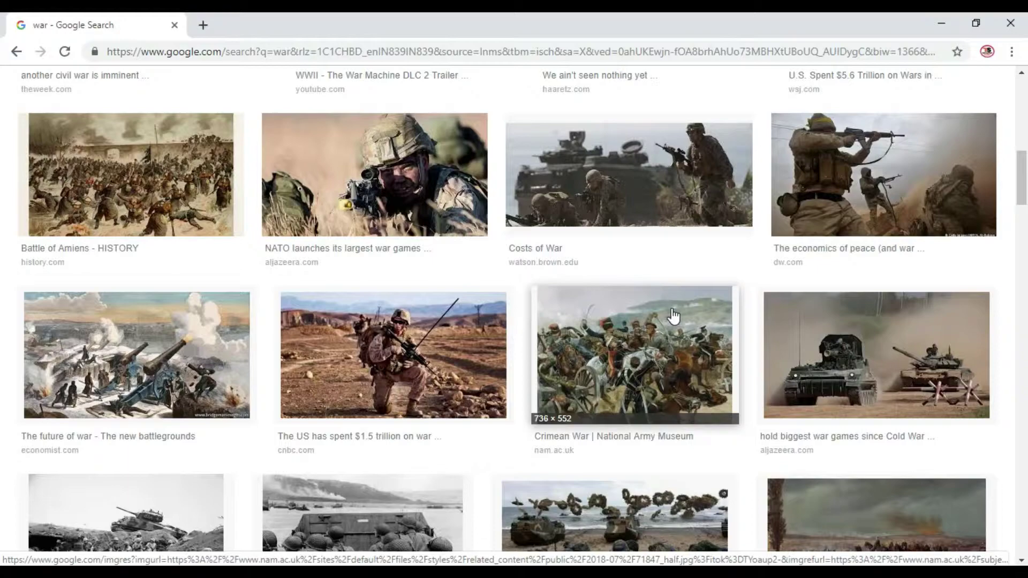
scroll(616, 292, up, 7)
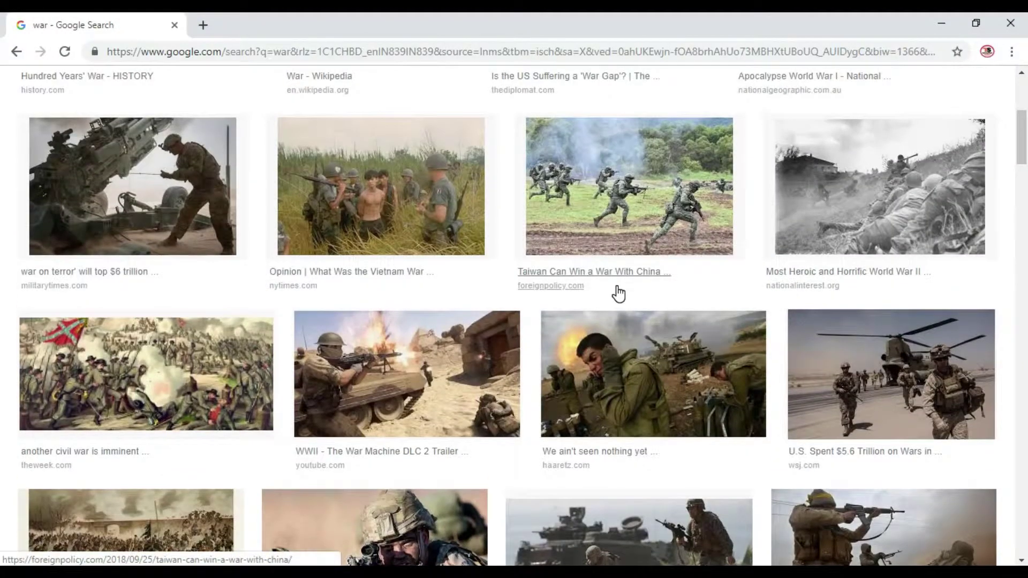
scroll(619, 293, up, 6)
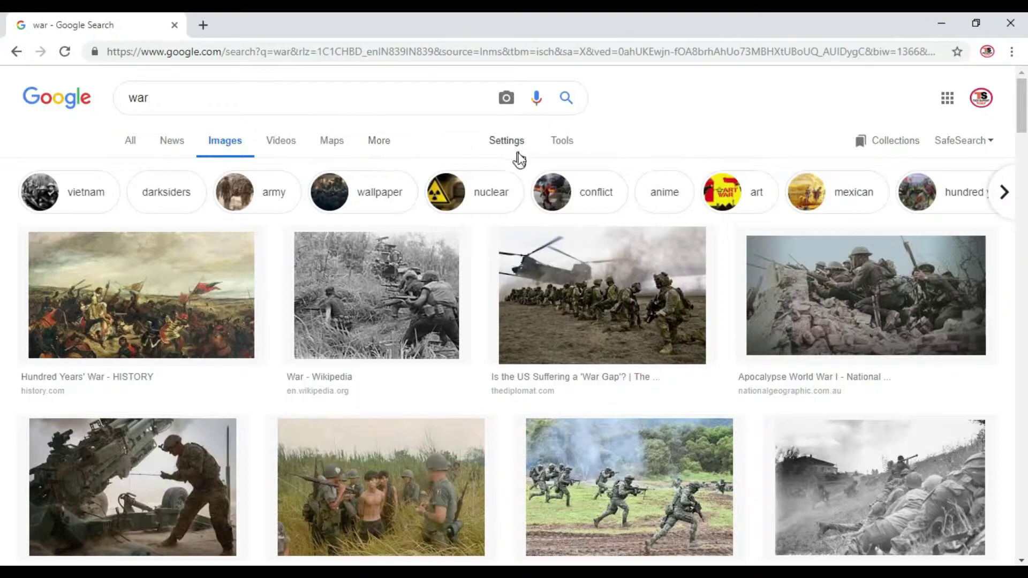
click(573, 142)
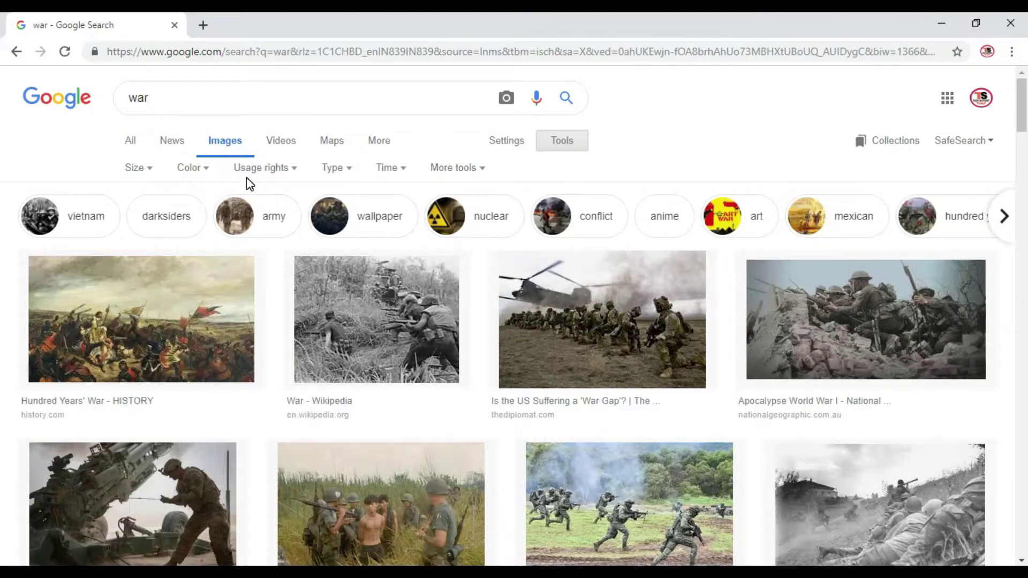
click(268, 171)
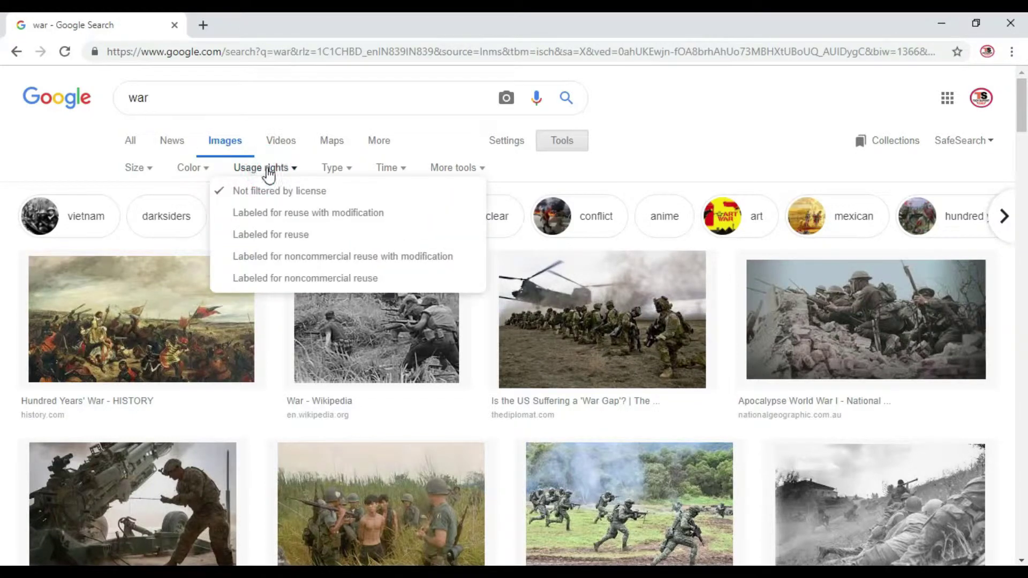
click(263, 238)
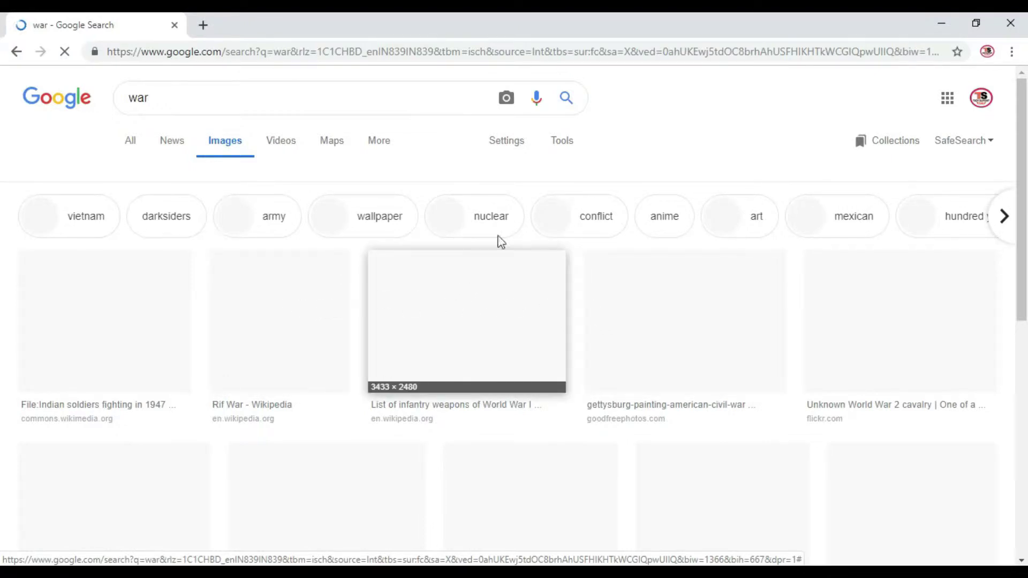
Browse the filtered results and open the Pixabay page of the "War Desert Guns" photo showing two soldiers in smoke.
scroll(675, 294, down, 2)
scroll(675, 294, down, 2)
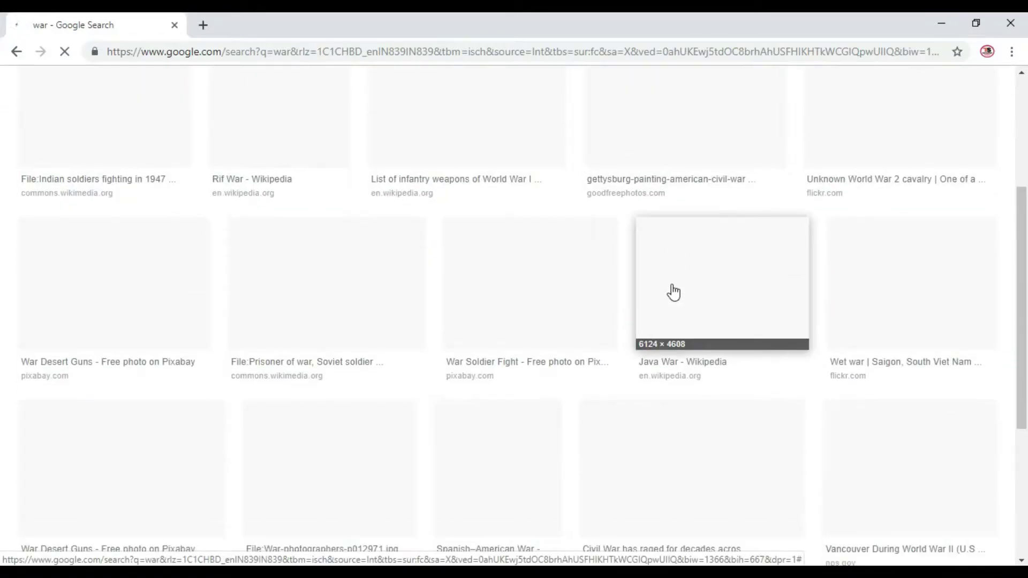
scroll(673, 292, up, 4)
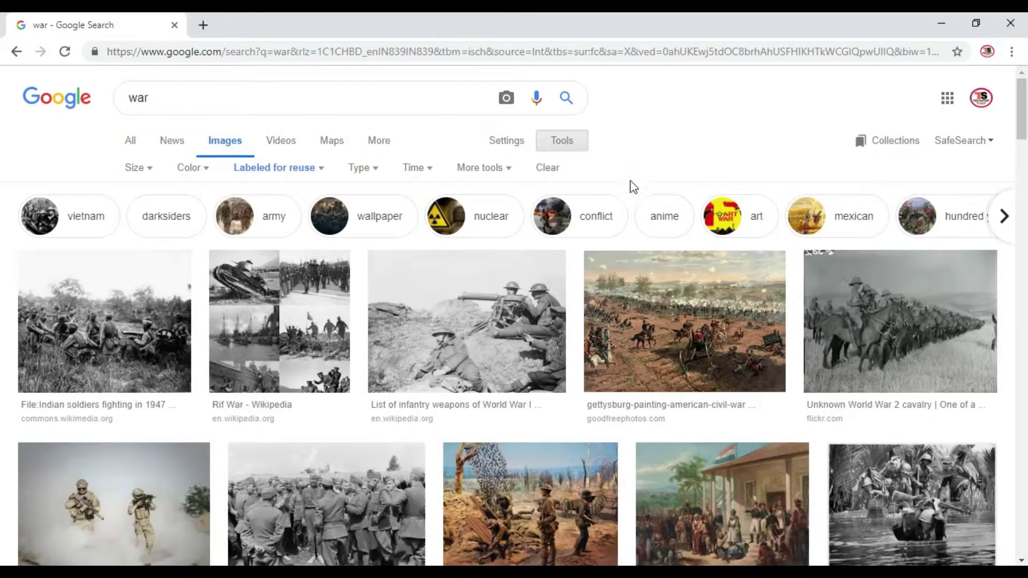
scroll(772, 279, down, 3)
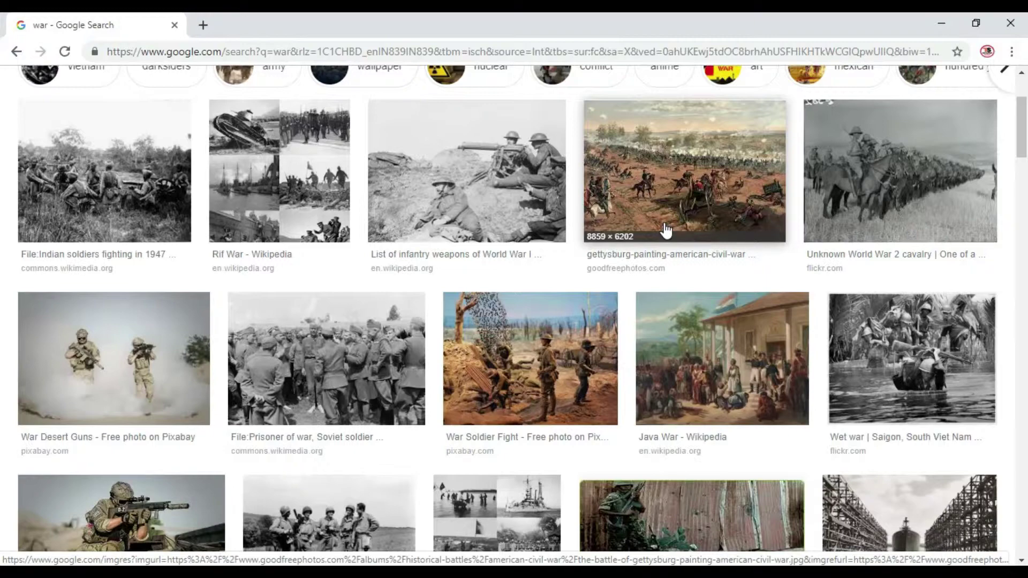
scroll(665, 232, up, 3)
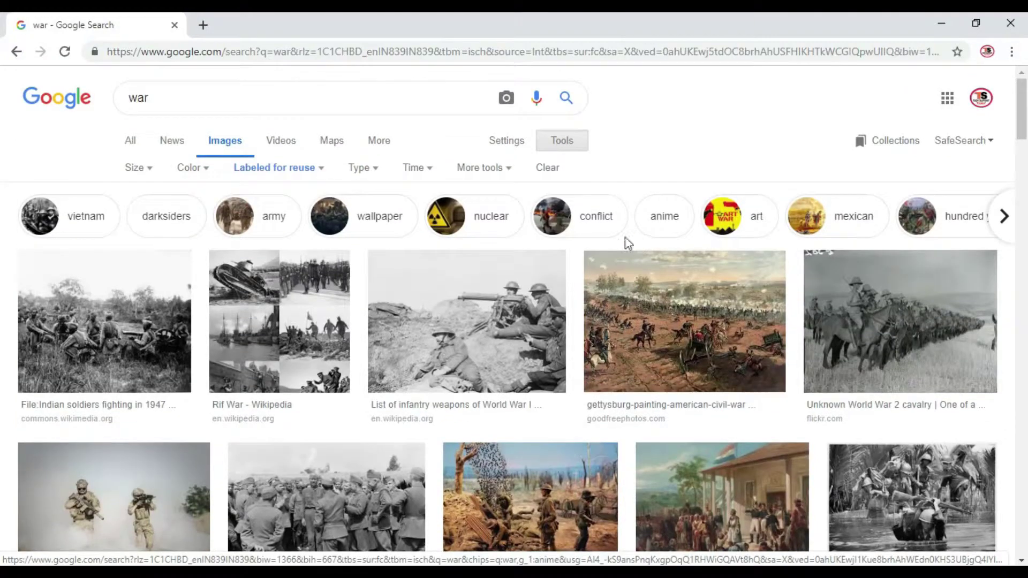
scroll(546, 301, down, 3)
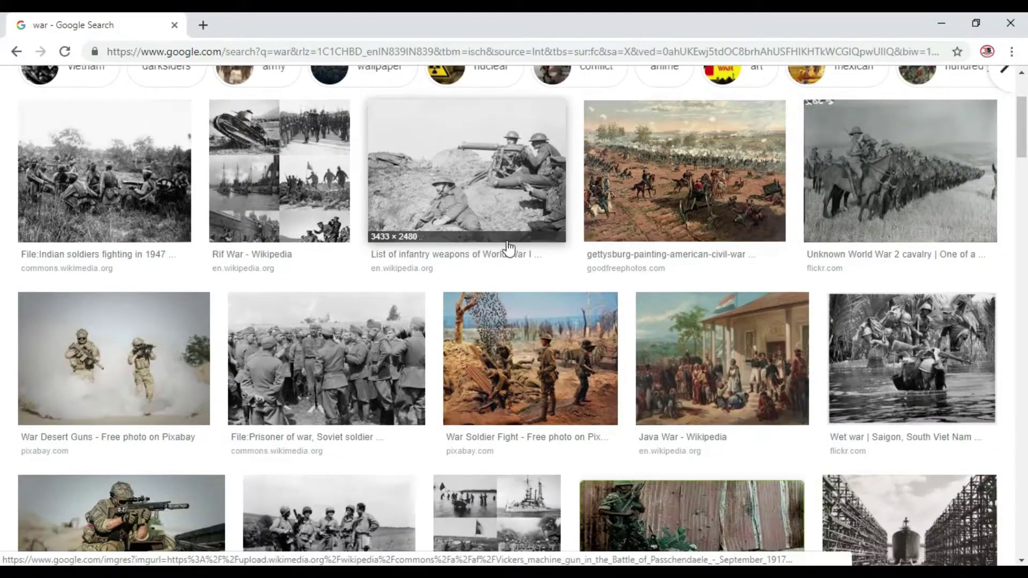
click(121, 360)
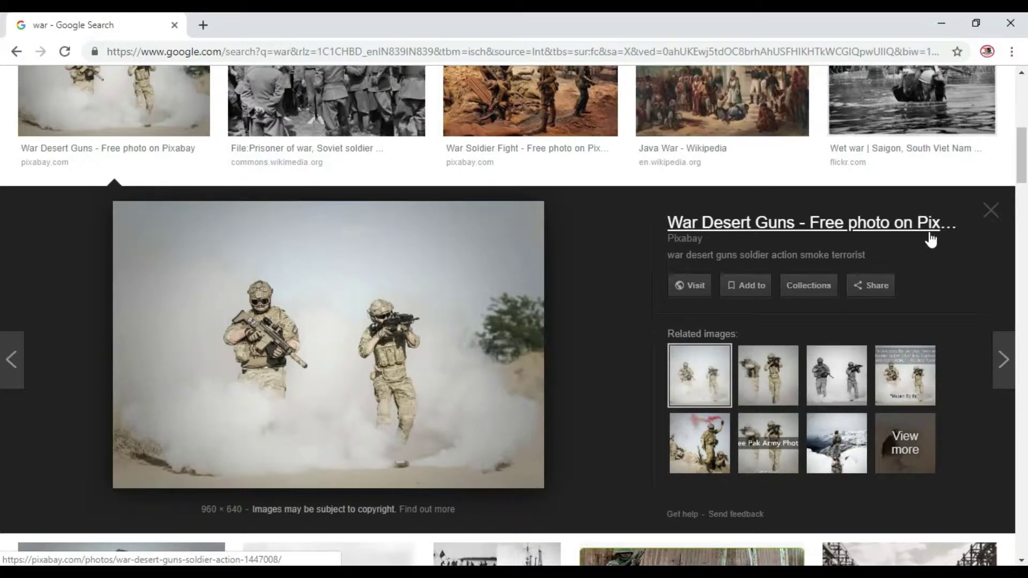
click(350, 336)
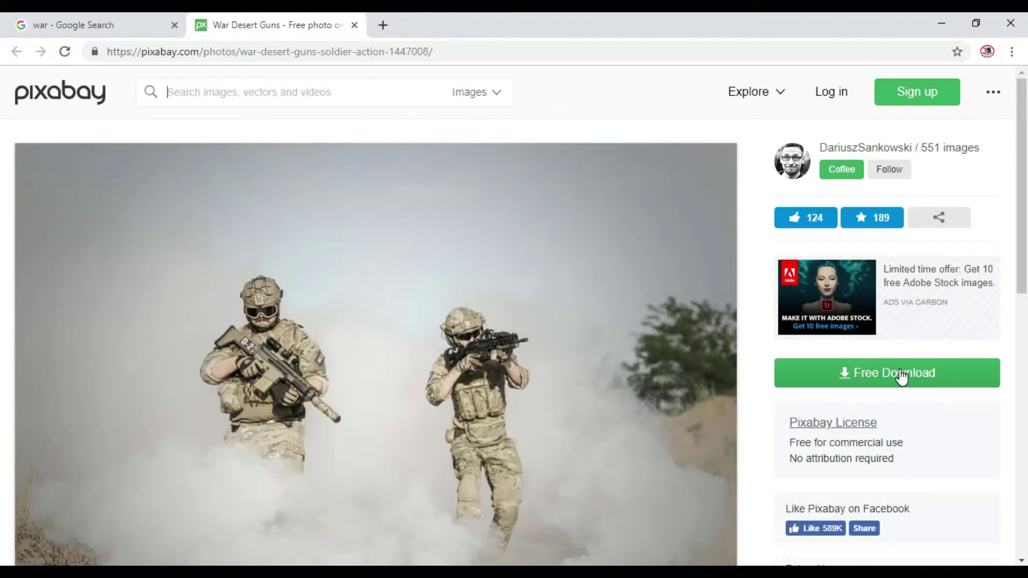
Download the soldiers photo for free as a 640×426 JPG.
click(902, 375)
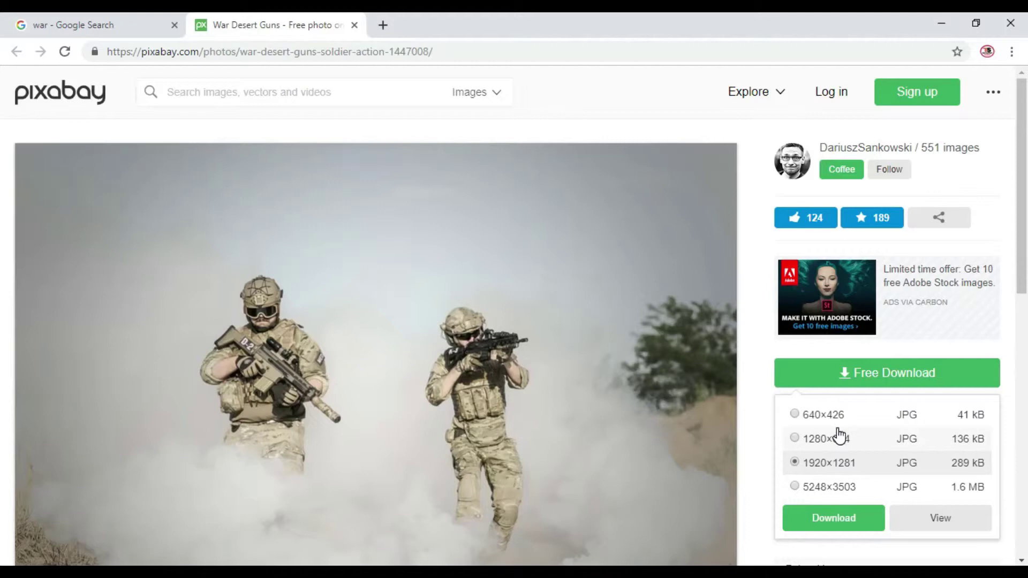
click(794, 414)
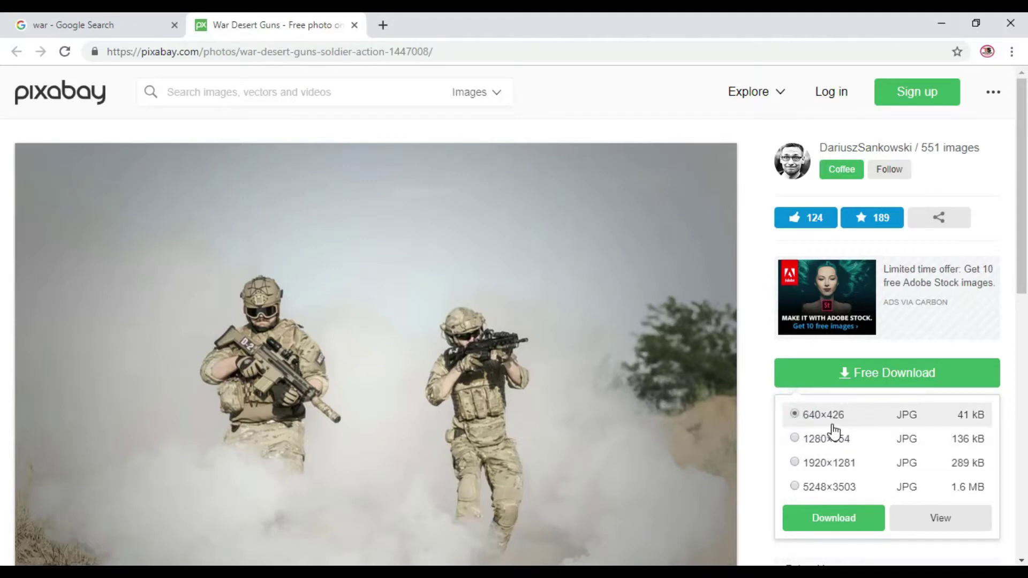
click(830, 521)
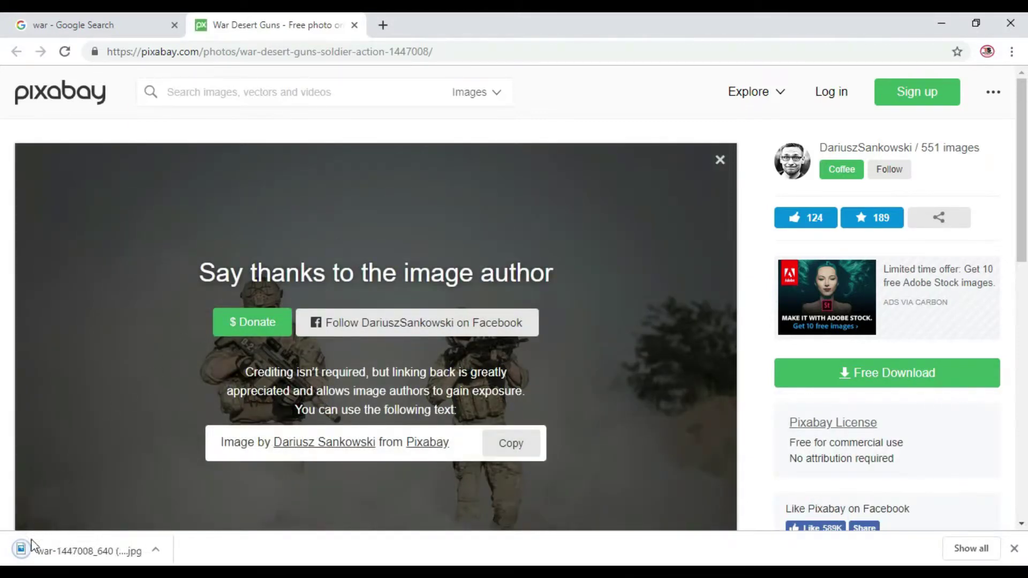
View the downloaded photo in the Photos app, minimize the viewer and close the Pixabay page.
click(156, 550)
click(188, 459)
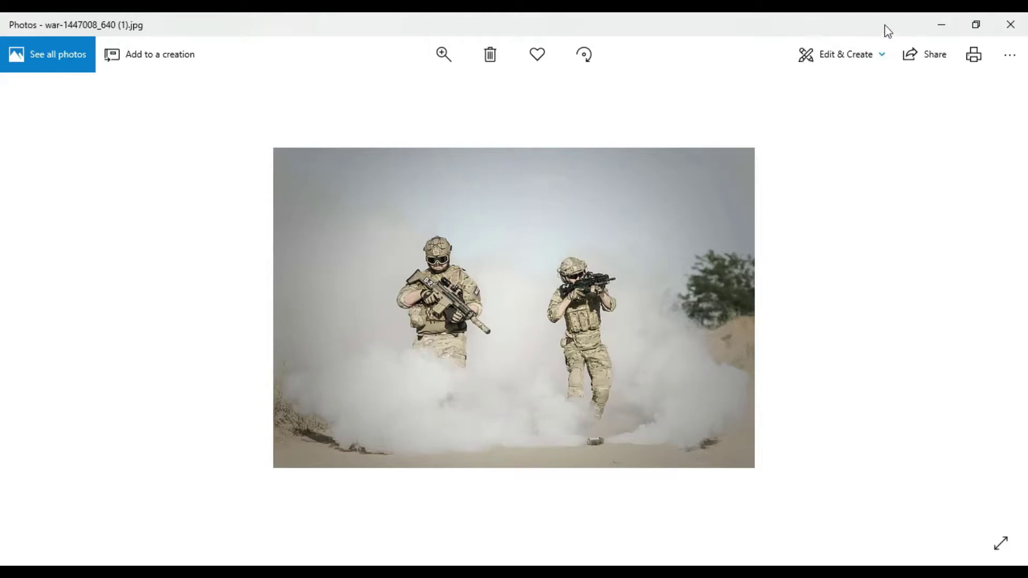
click(937, 27)
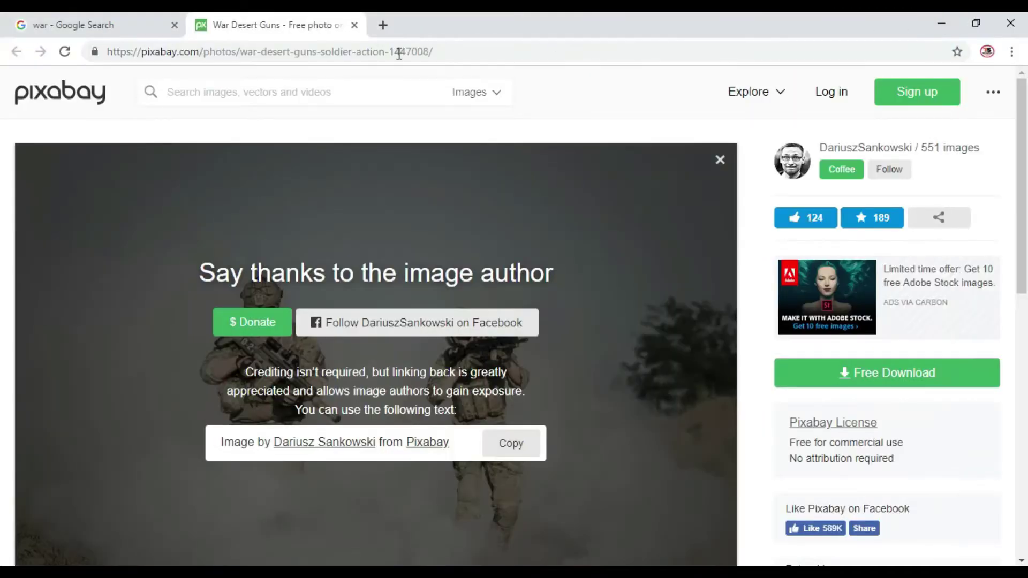
click(354, 25)
Look over the reuse-labeled results and their usage rights options, and reload the "war" image search without the license filter.
scroll(438, 232, up, 6)
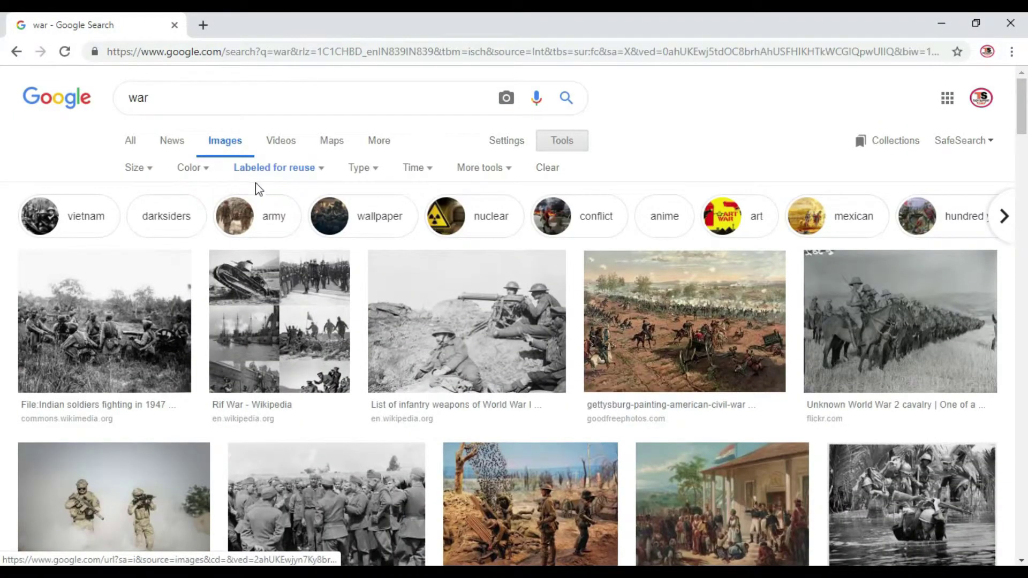
click(304, 170)
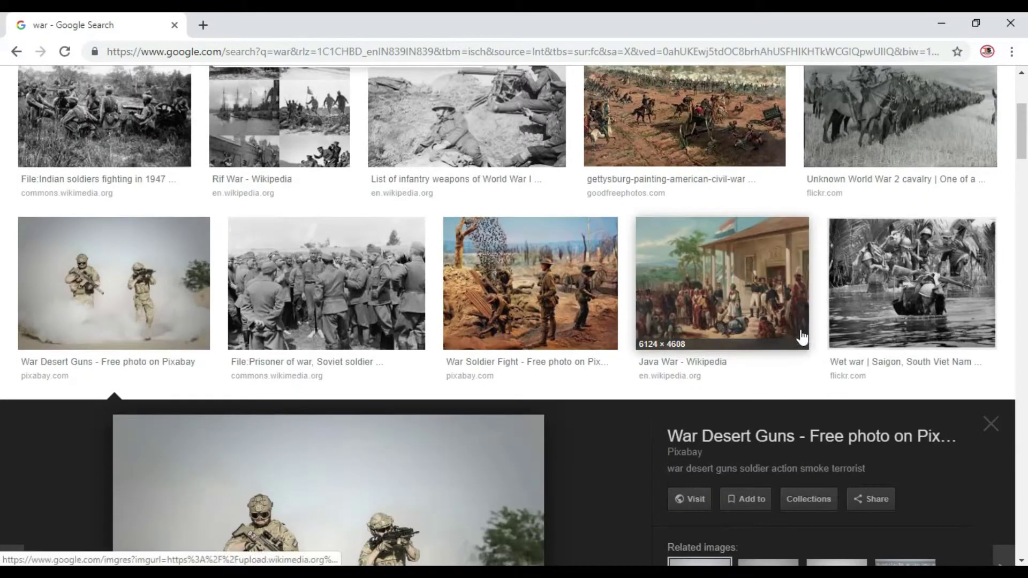
scroll(774, 297, down, 6)
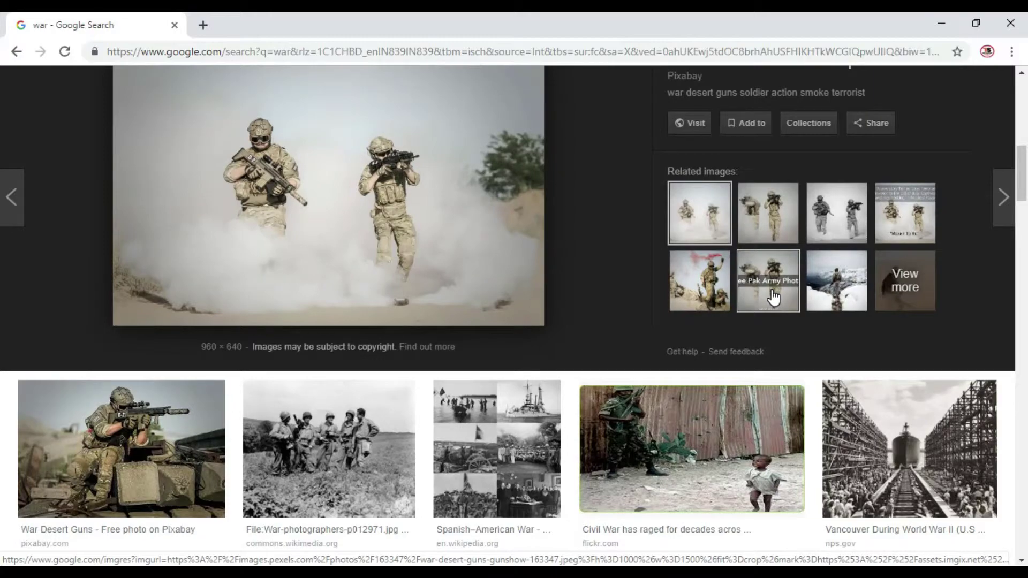
scroll(747, 276, down, 15)
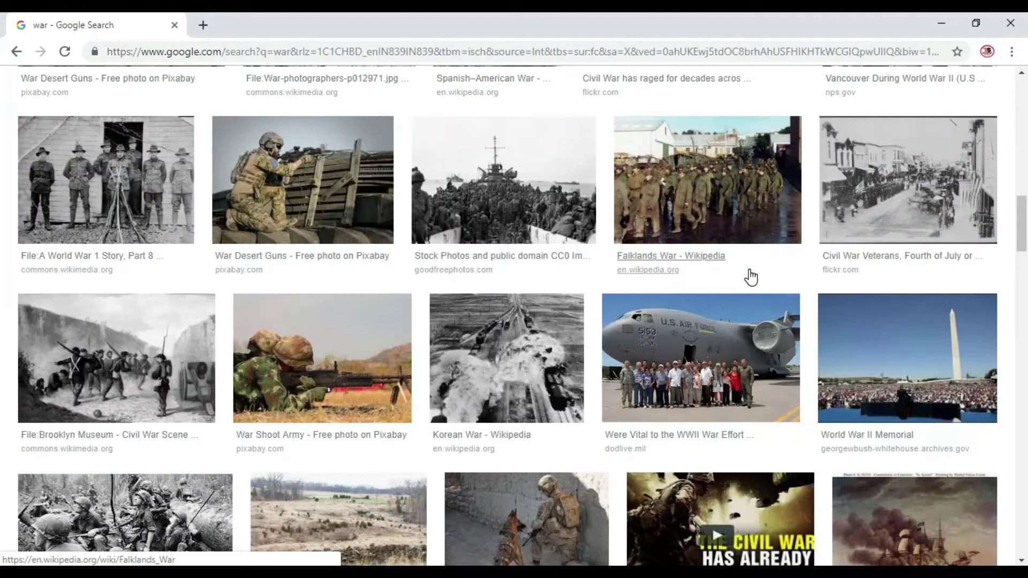
scroll(750, 277, down, 1)
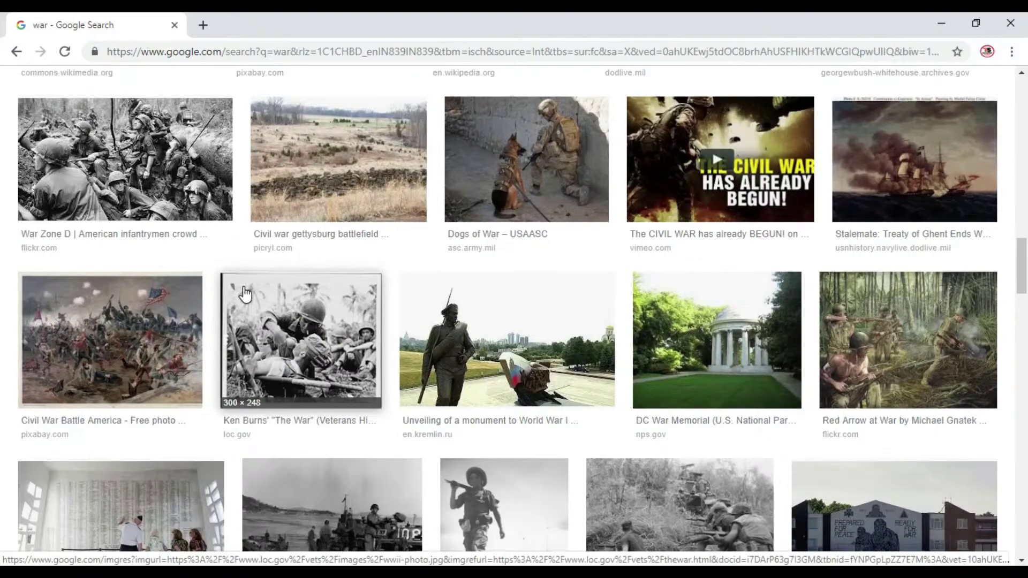
scroll(244, 295, up, 20)
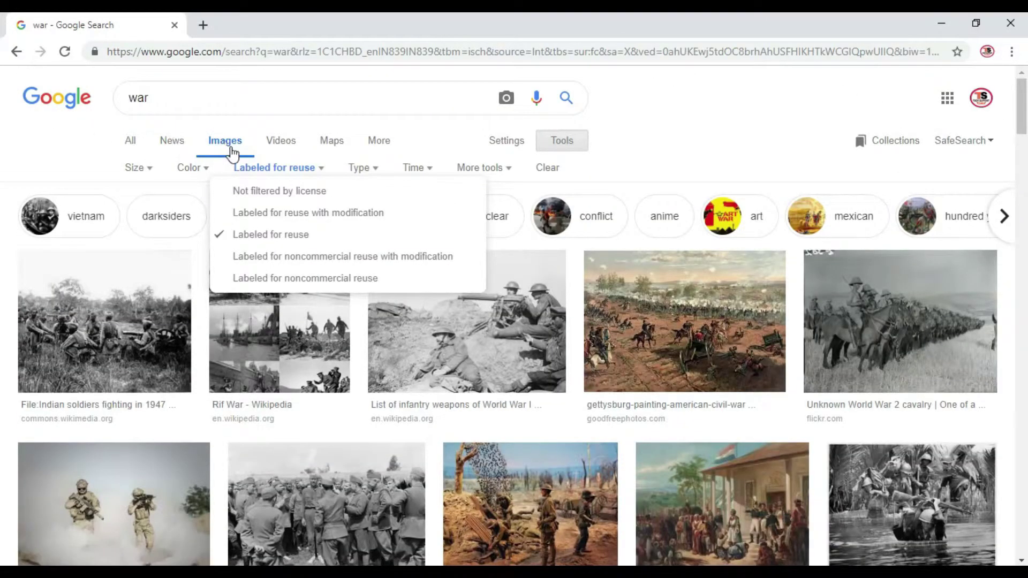
click(226, 150)
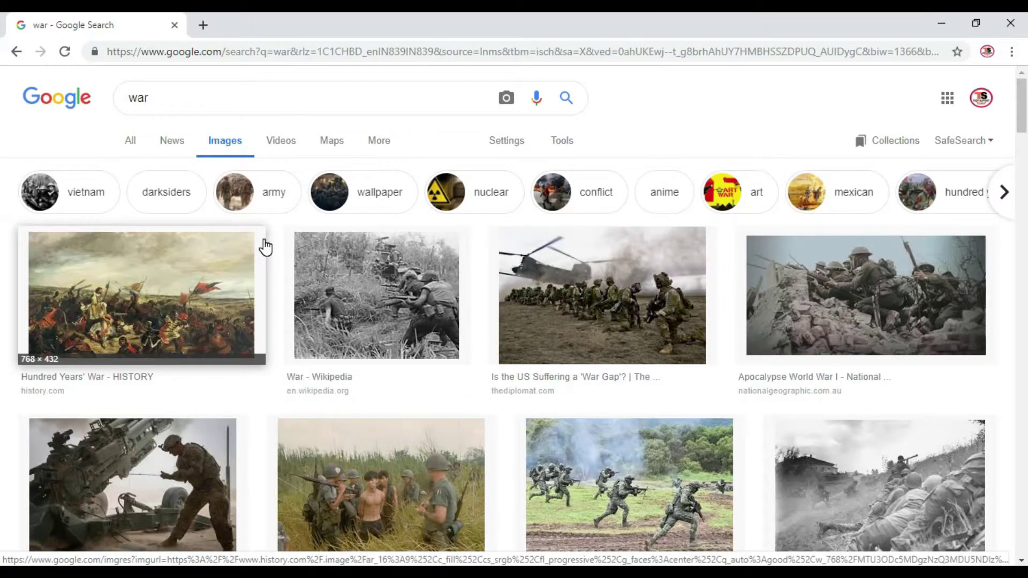
Browse the unfiltered war images and open the source page of the "Hundred Years' War - HISTORY" painting.
scroll(496, 312, down, 3)
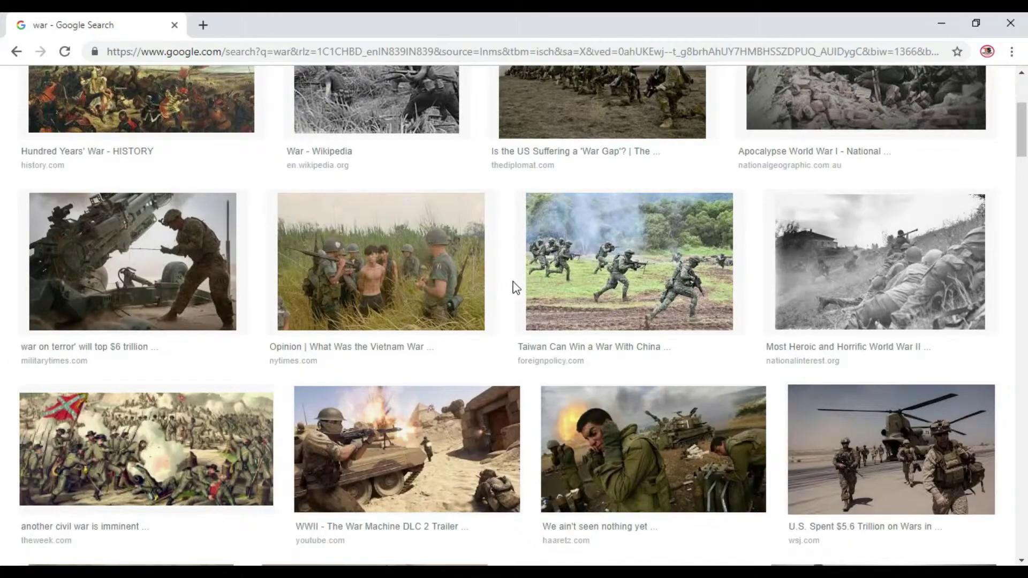
scroll(594, 252, down, 1)
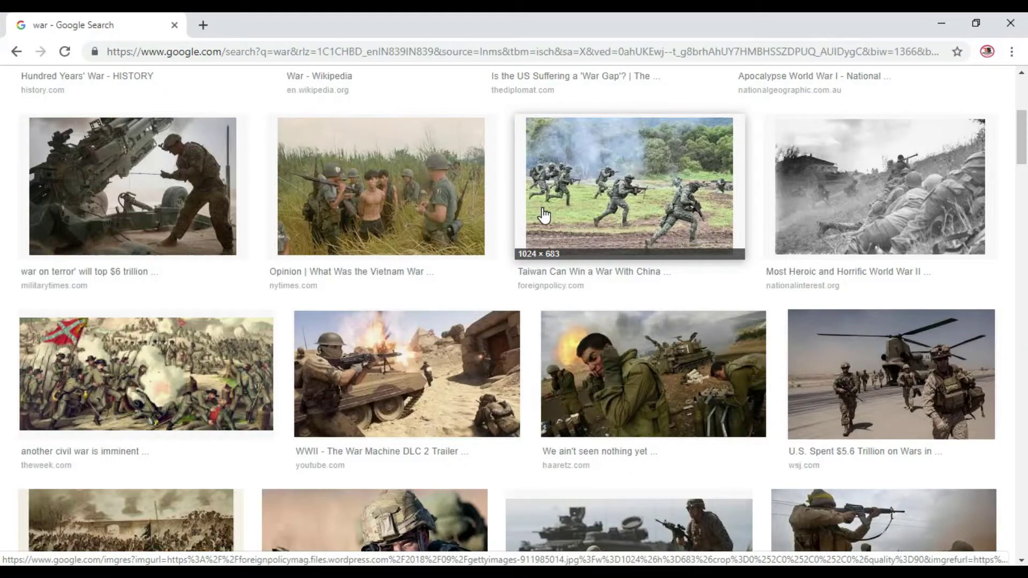
scroll(535, 235, up, 4)
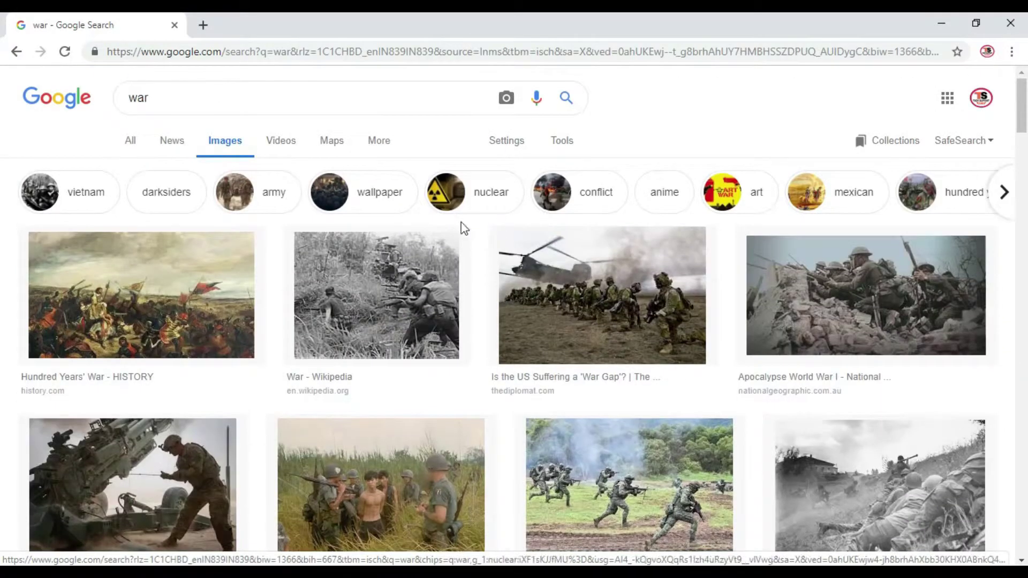
click(119, 312)
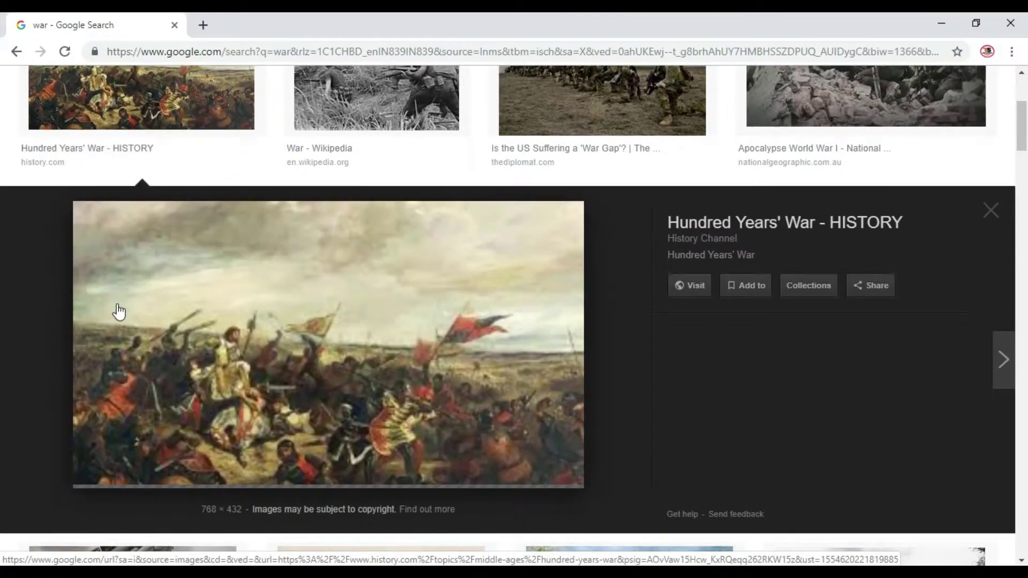
click(326, 360)
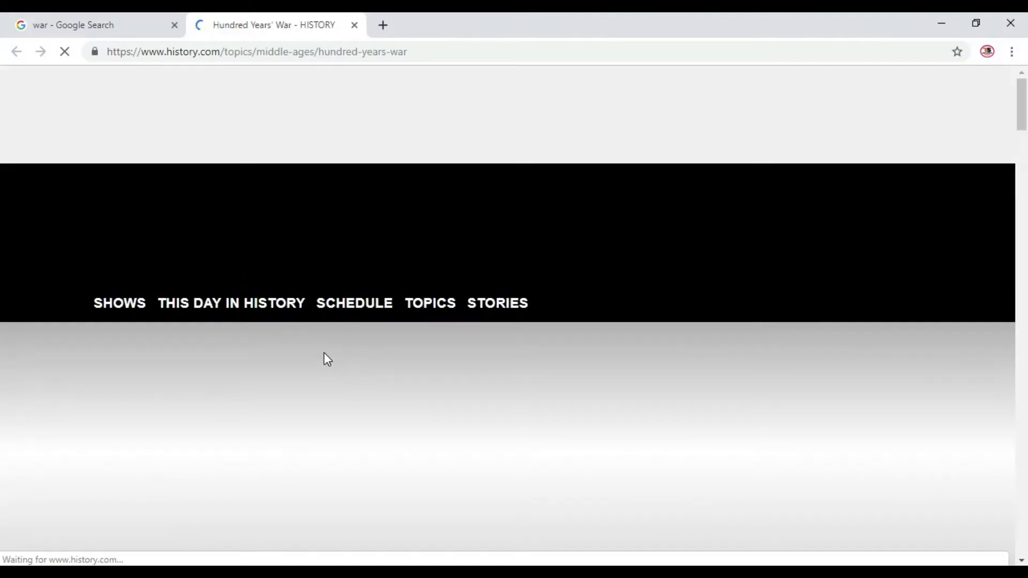
Look through the Hundred Years' War article page on history.com.
scroll(436, 282, down, 3)
scroll(435, 275, down, 5)
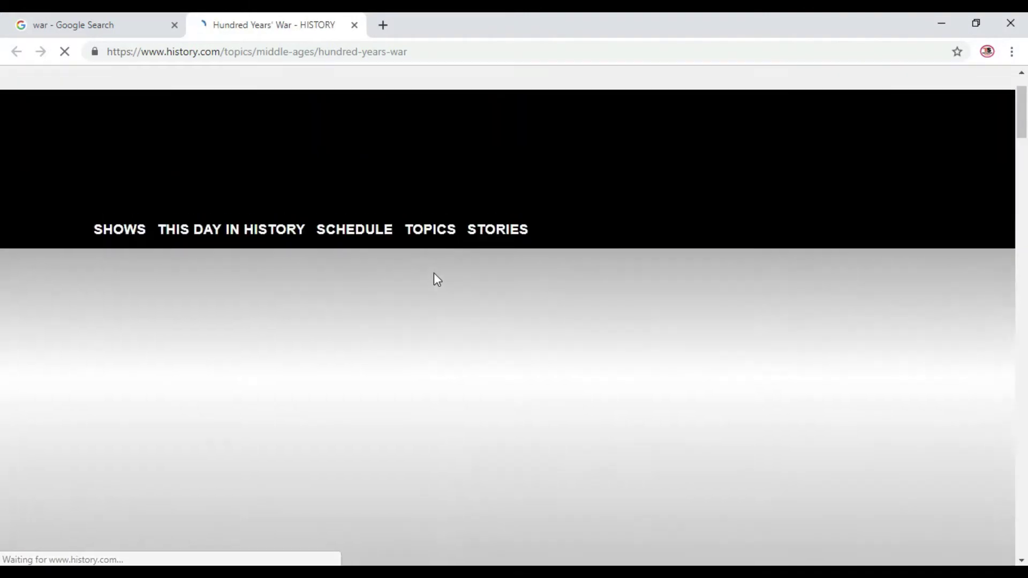
scroll(448, 264, down, 7)
scroll(452, 262, down, 8)
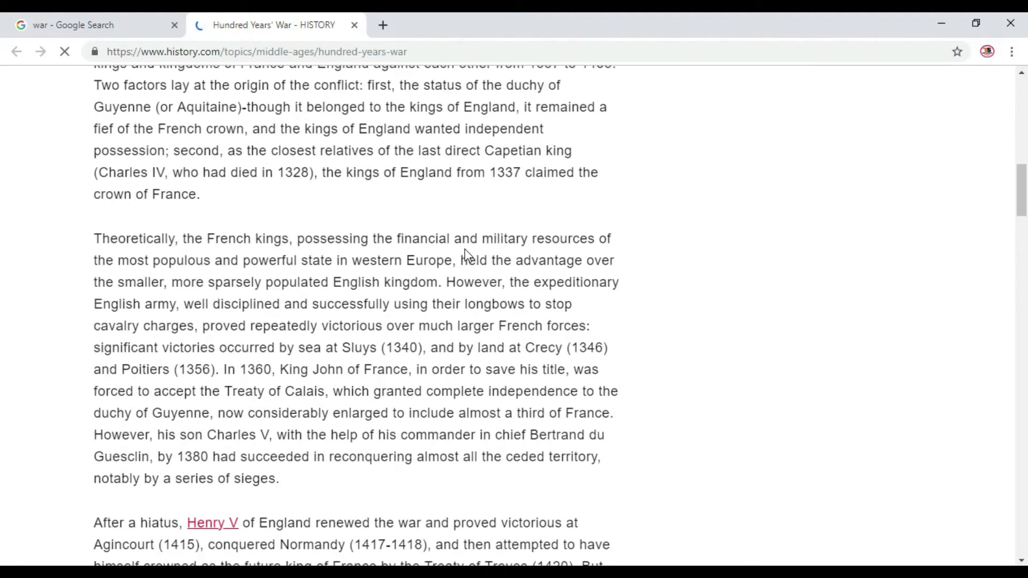
scroll(468, 231, down, 5)
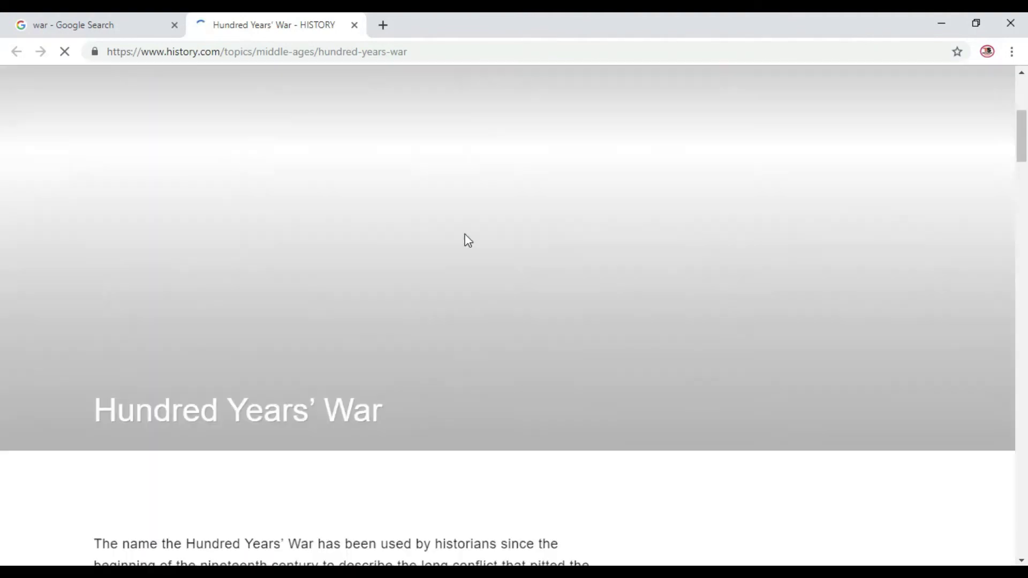
scroll(469, 227, down, 10)
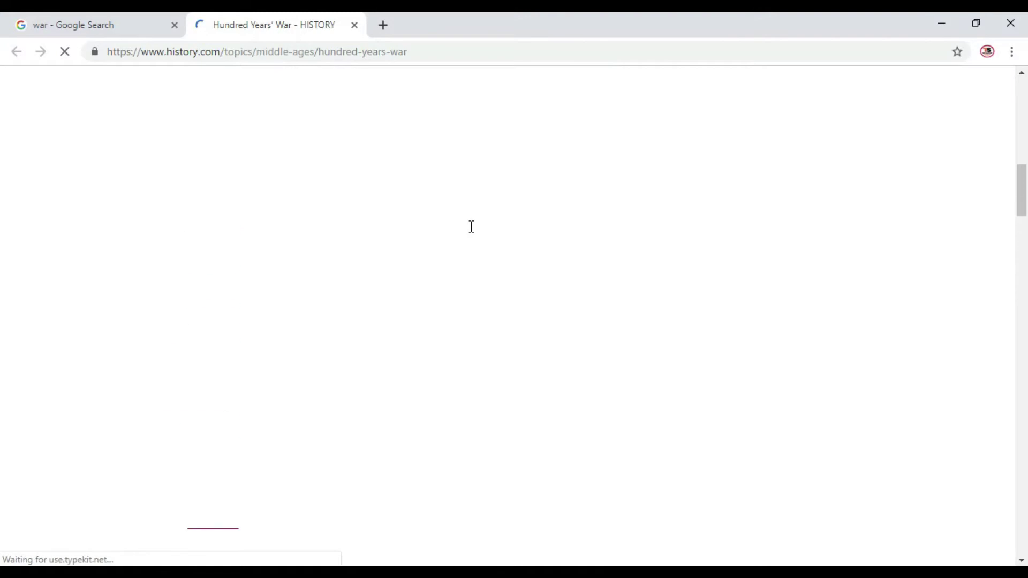
Examine the header painting at the start of the Hundred Years' War article and close the history.com page.
scroll(469, 226, up, 10)
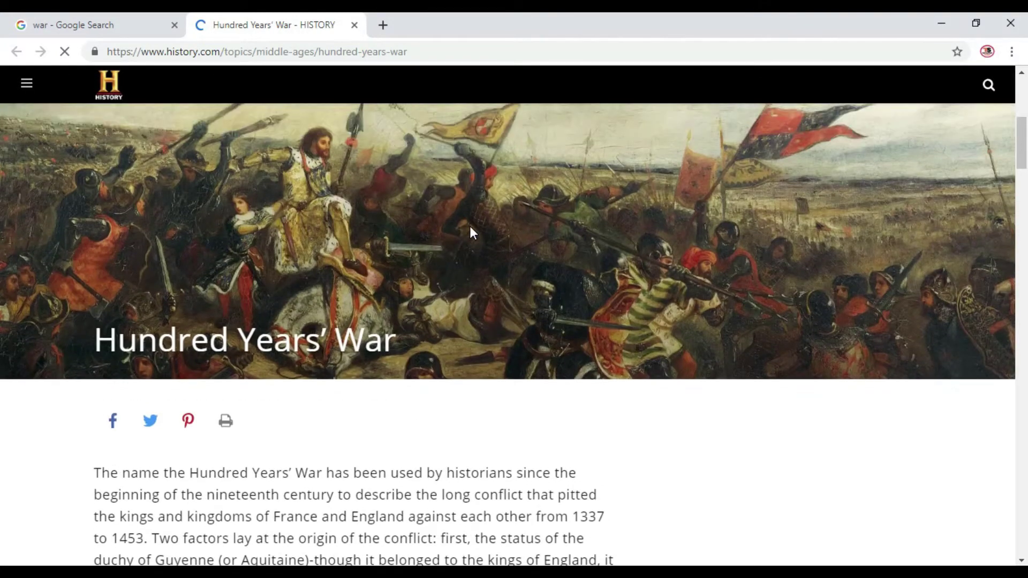
scroll(472, 232, down, 4)
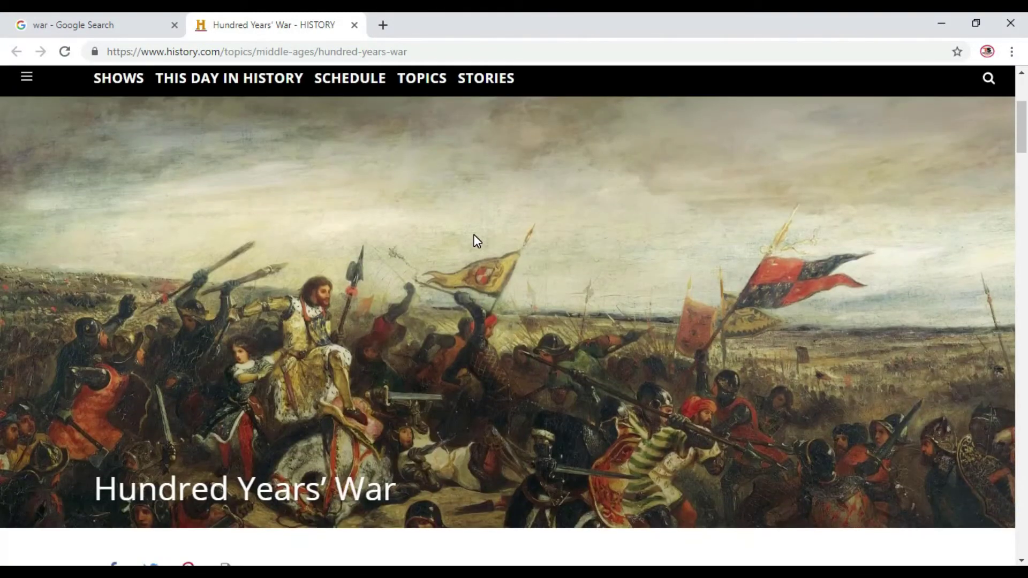
scroll(475, 228, down, 3)
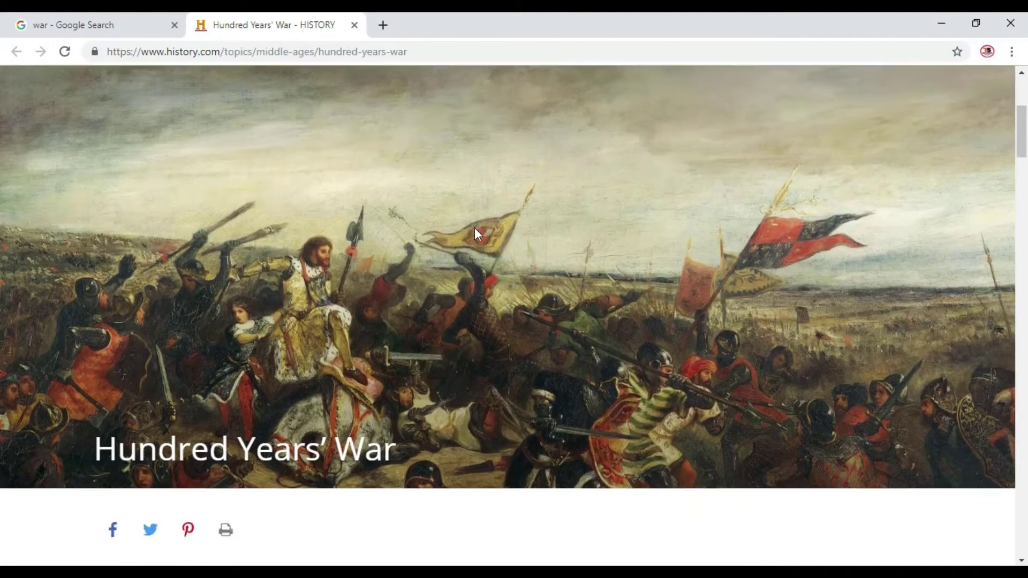
scroll(475, 228, up, 3)
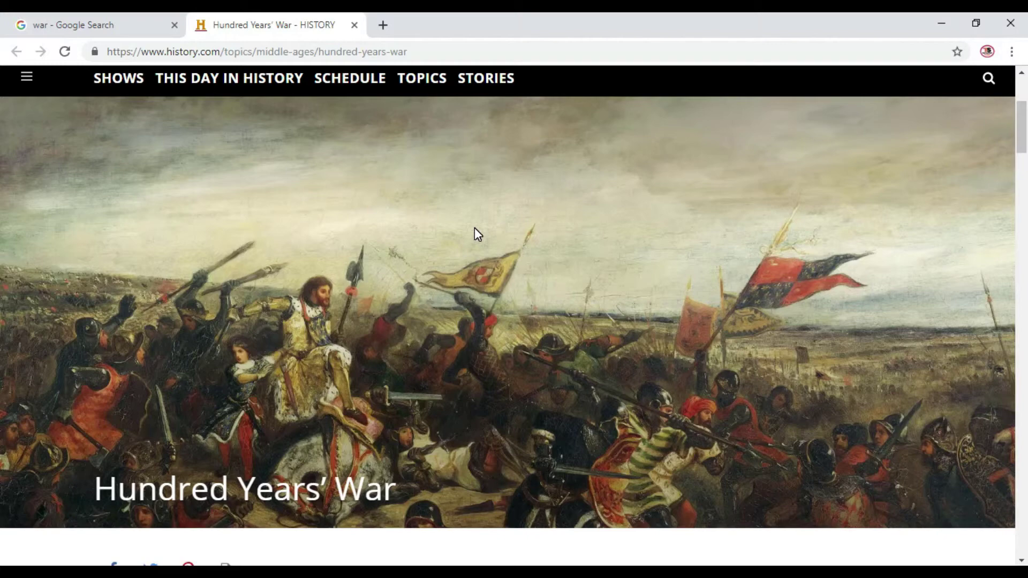
scroll(475, 232, up, 4)
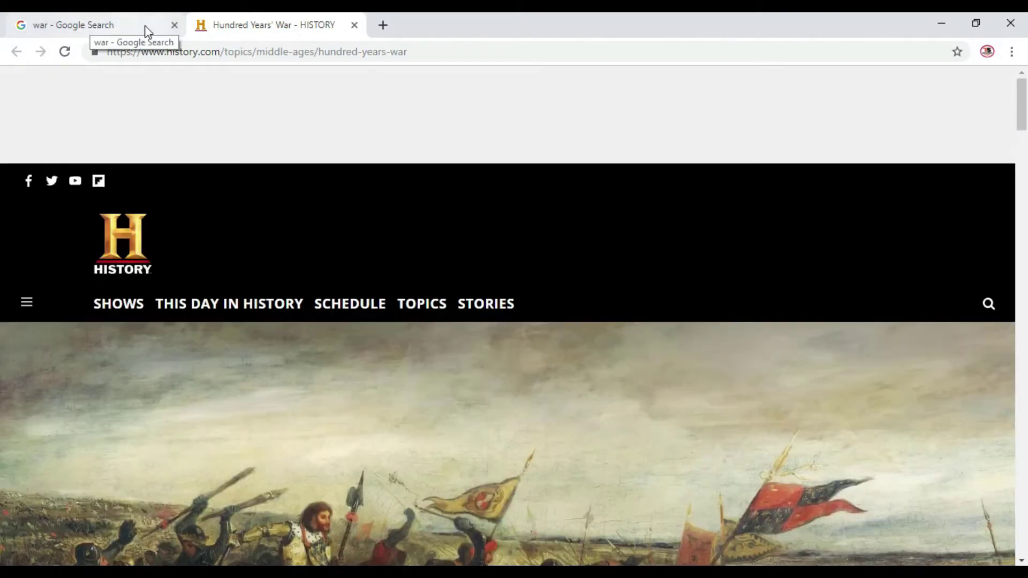
click(354, 25)
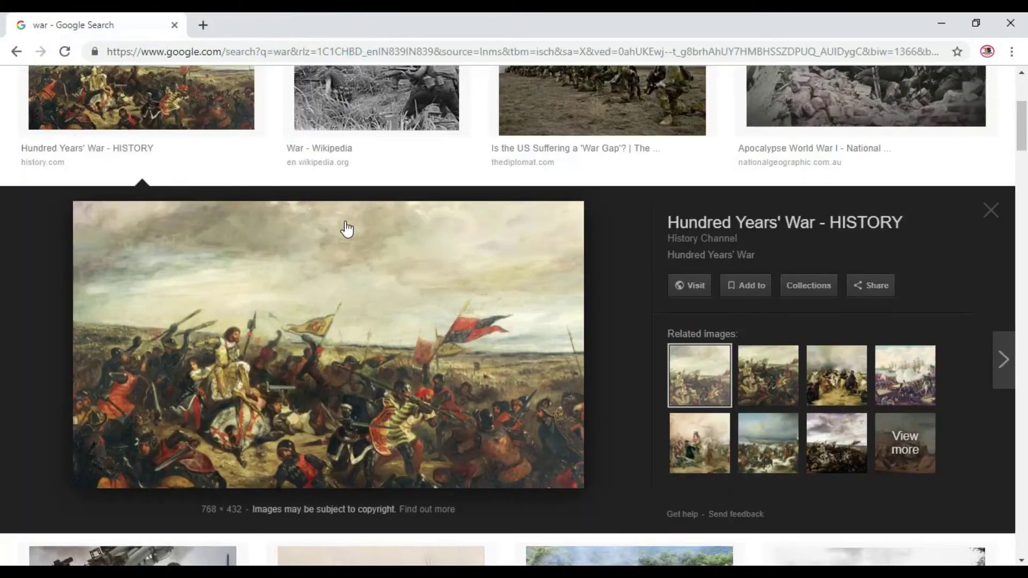
Filter the "war" image results by usage rights to show only images labeled for reuse.
scroll(347, 229, up, 5)
click(568, 148)
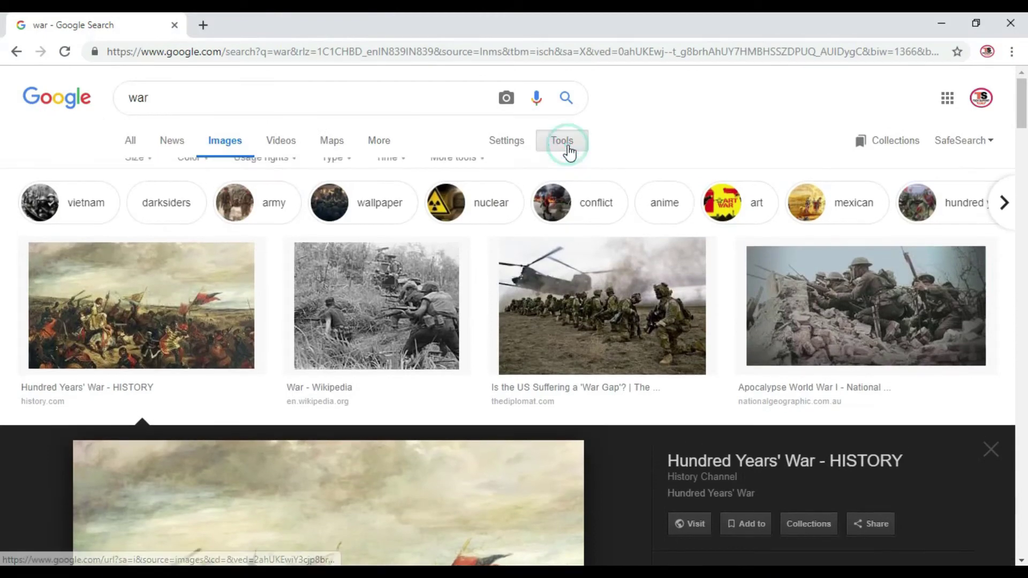
click(274, 169)
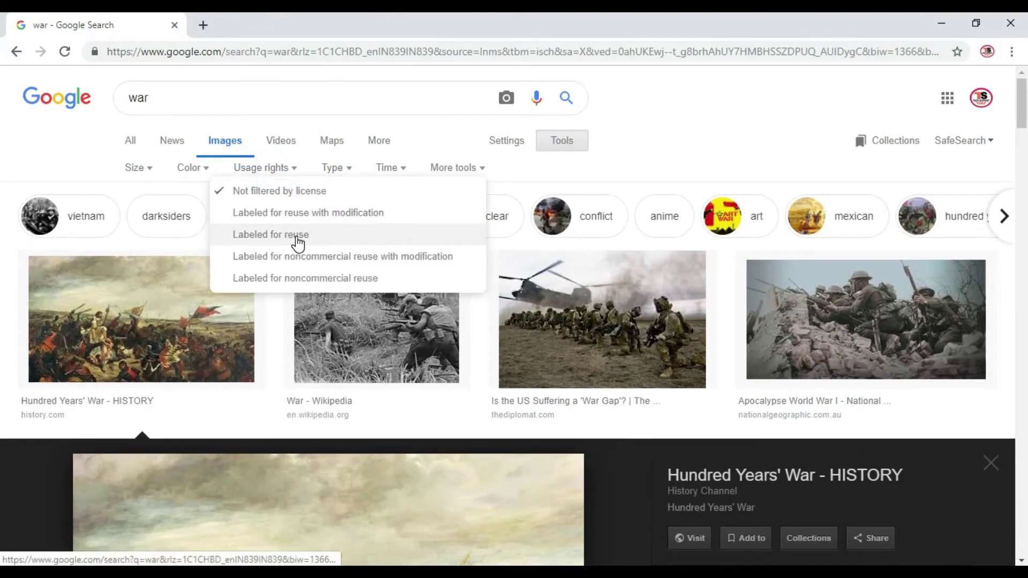
click(298, 243)
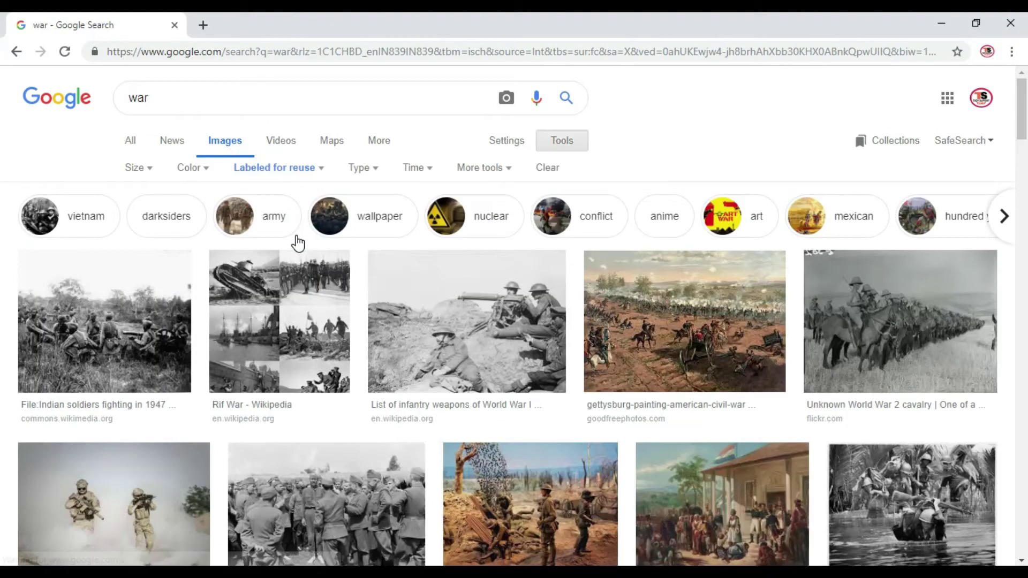